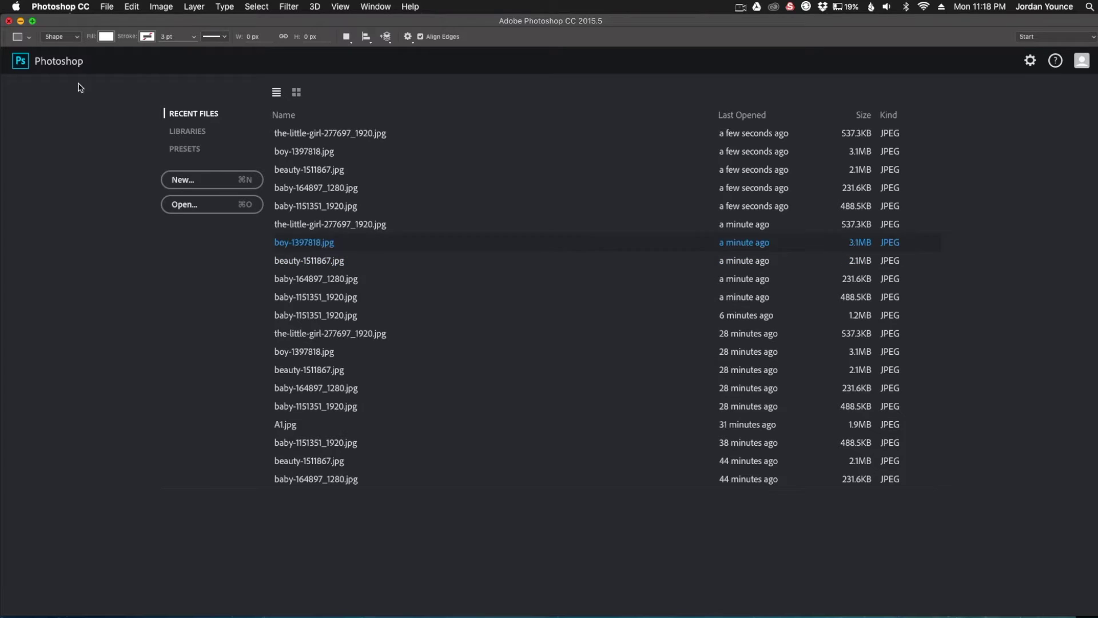
Create a droplet via File > Automate > Create Droplet that plays SAMPLE's Black and White action.
{"action": "left_click", "coordinate": [106, 7]}
{"action": "mouse_move", "coordinate": [173, 262]}
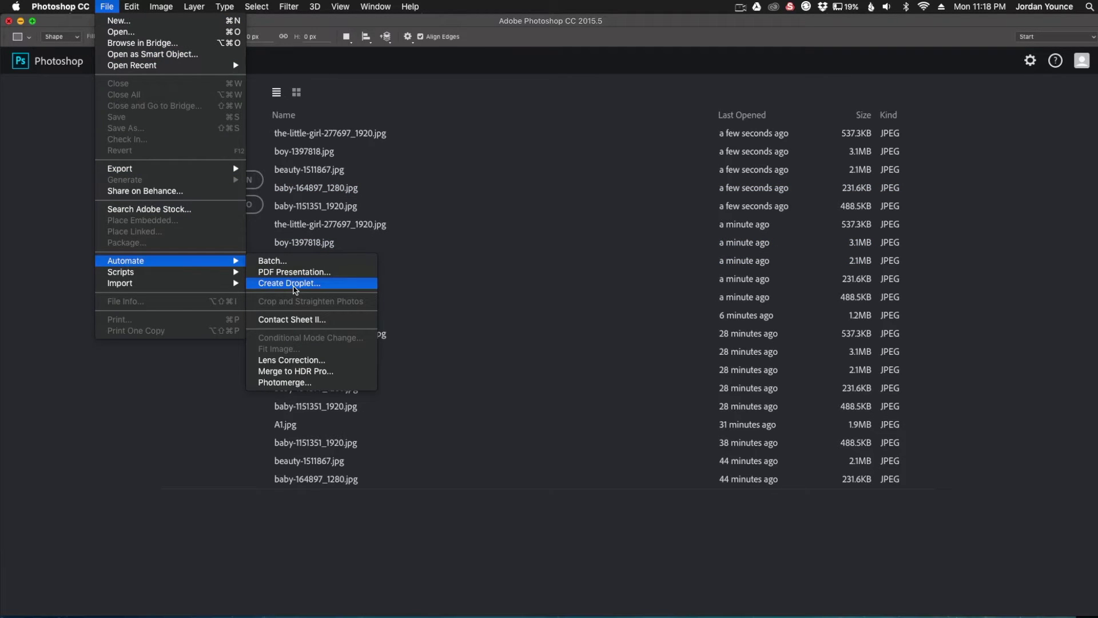
{"action": "left_click", "coordinate": [294, 284]}
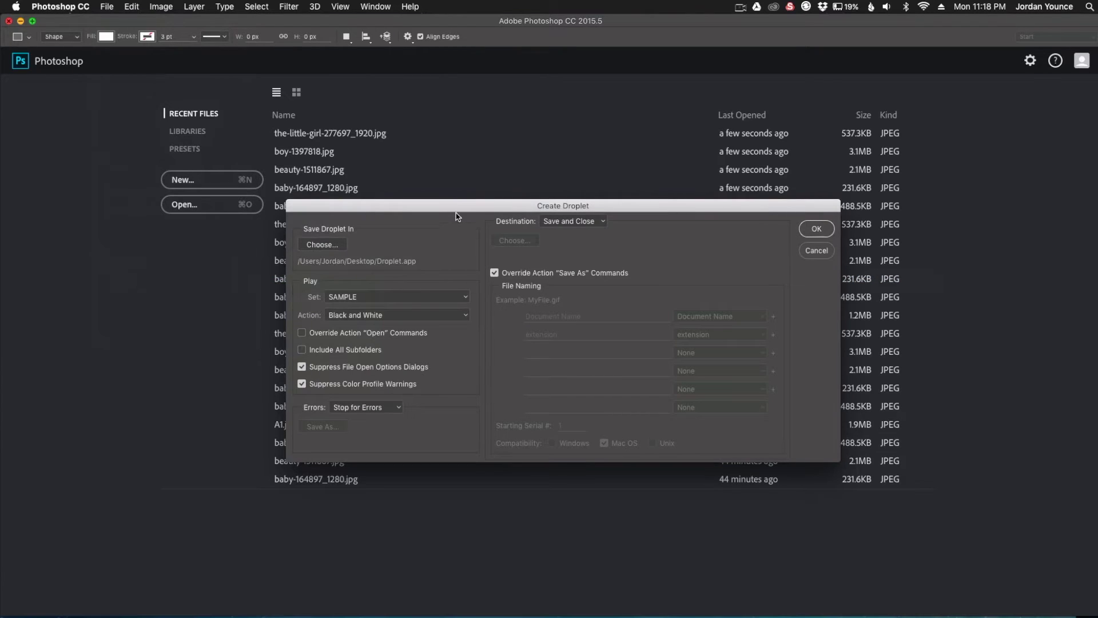
{"action": "left_click_drag", "start_coordinate": [456, 216], "coordinate": [434, 185]}
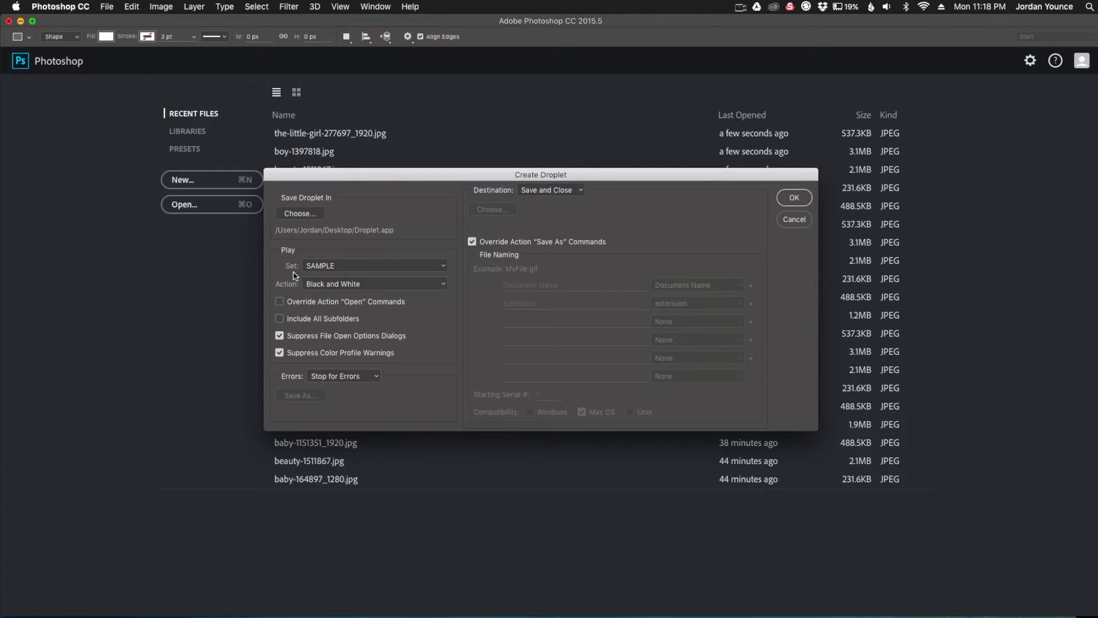
{"action": "left_click", "coordinate": [327, 269]}
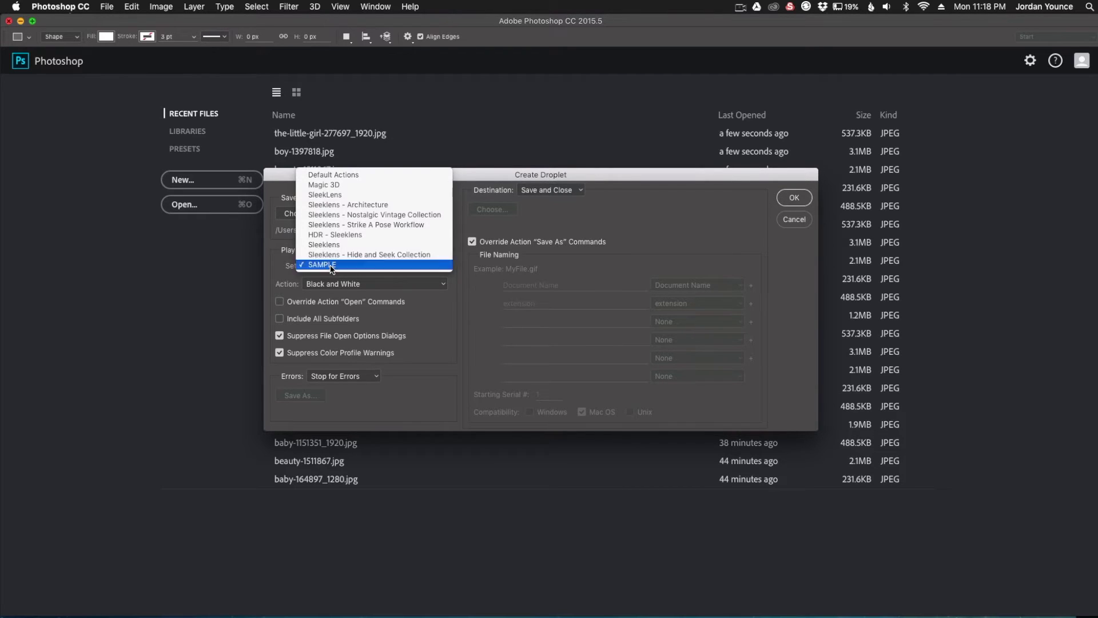
{"action": "left_click", "coordinate": [331, 265]}
{"action": "left_click", "coordinate": [333, 285]}
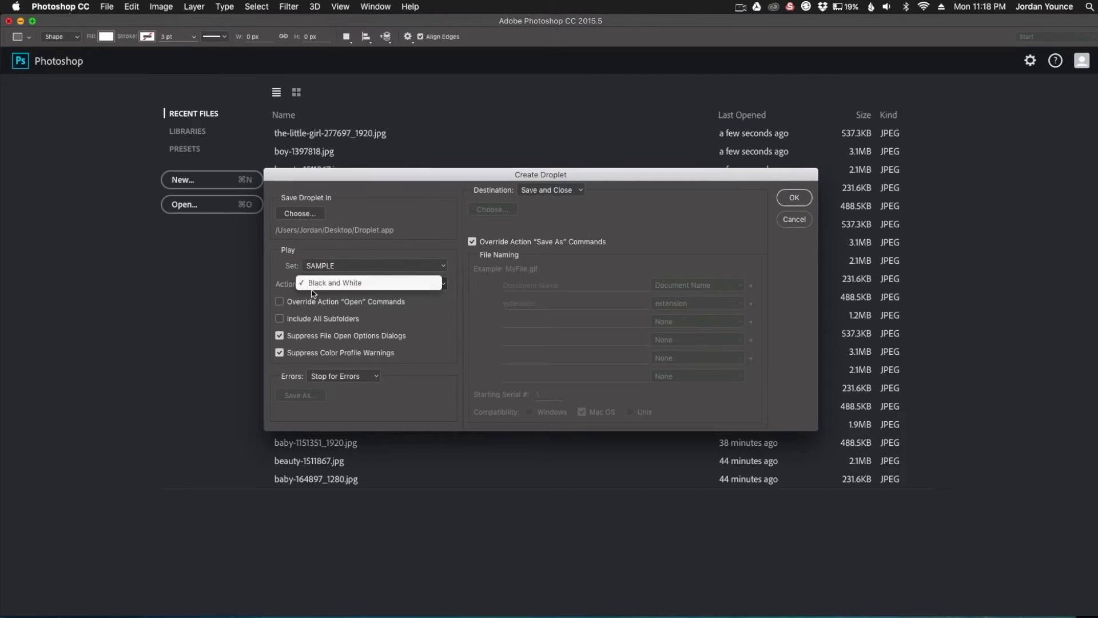
{"action": "left_click", "coordinate": [334, 284]}
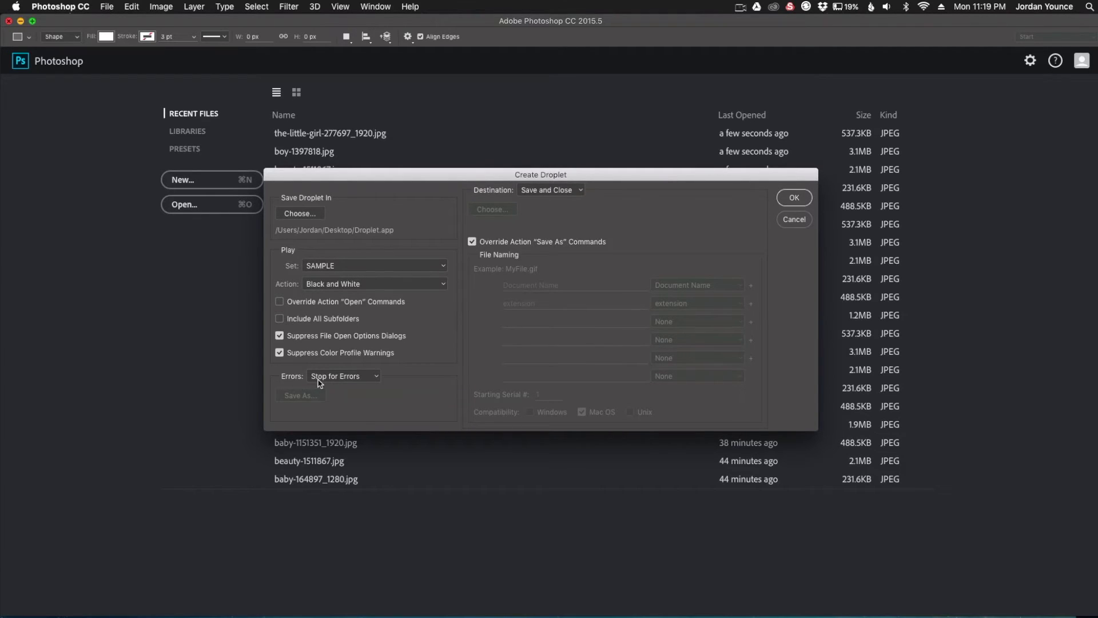
{"action": "left_click", "coordinate": [318, 382]}
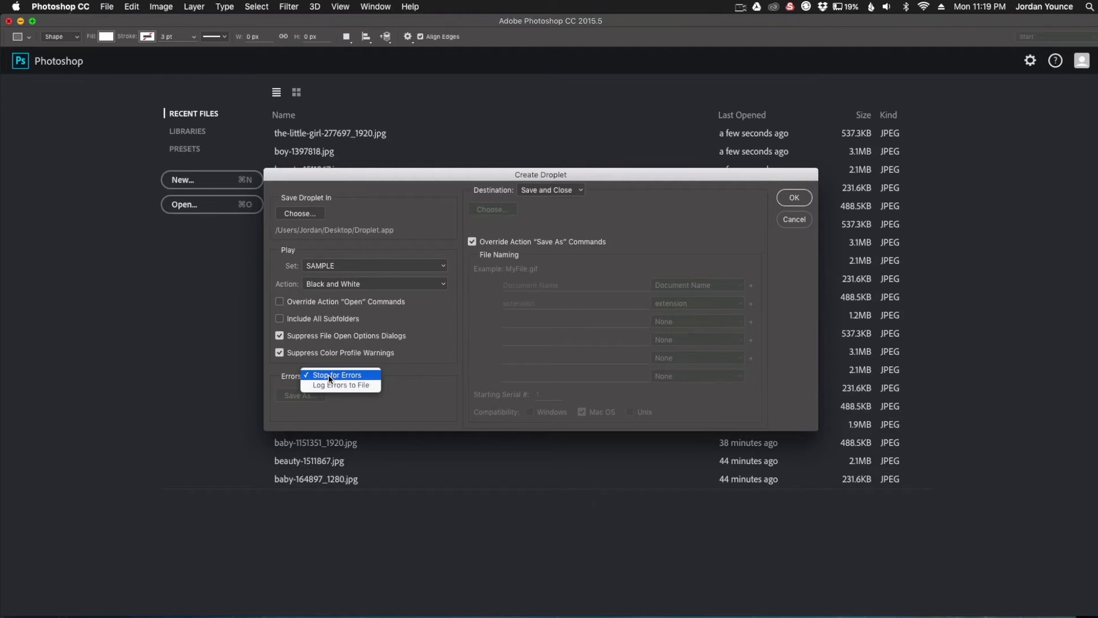
{"action": "left_click", "coordinate": [328, 375]}
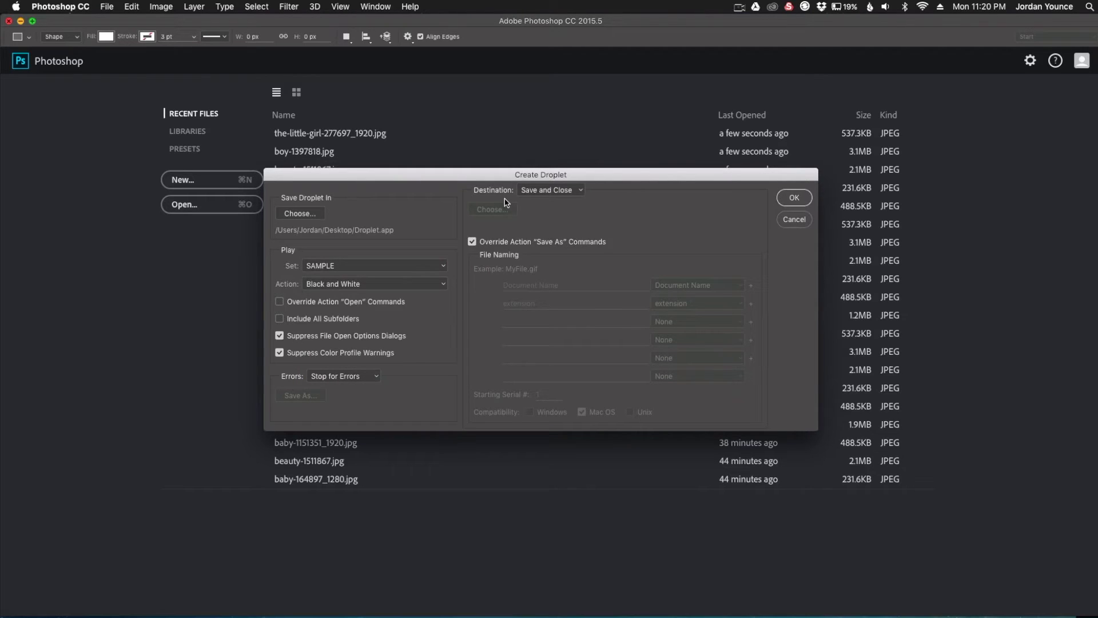
{"action": "left_click", "coordinate": [538, 190]}
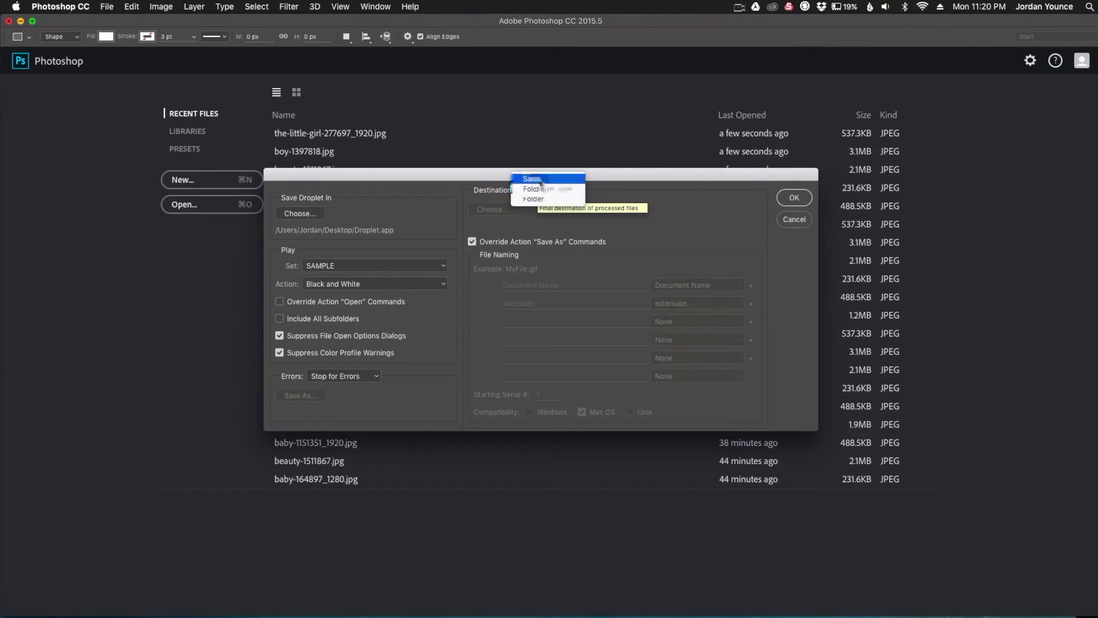
{"action": "left_click", "coordinate": [538, 179]}
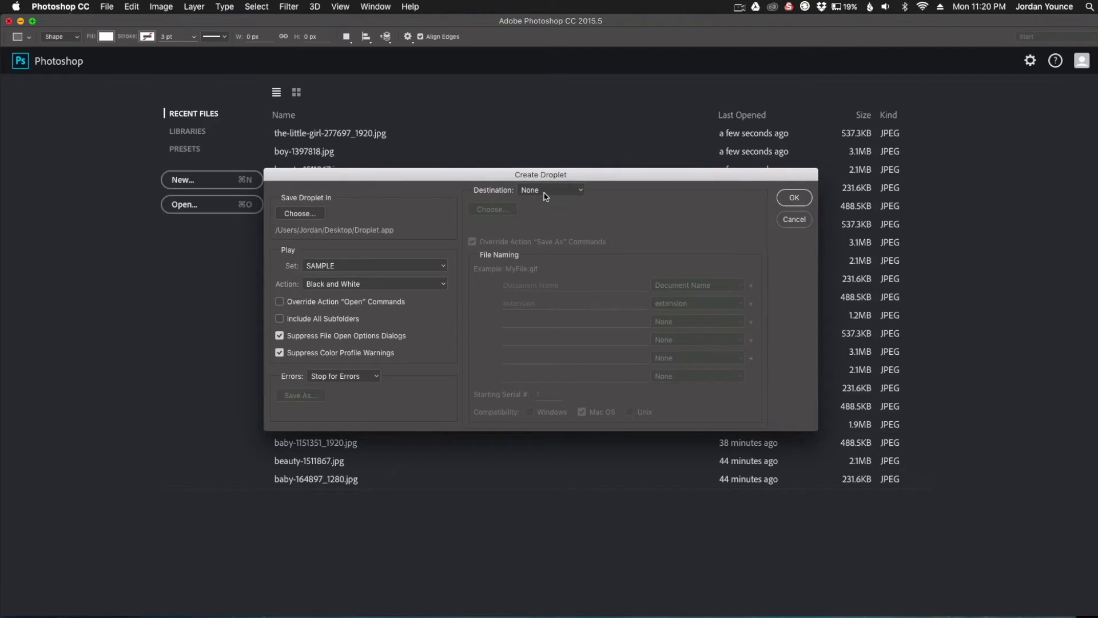
{"action": "left_click", "coordinate": [543, 191]}
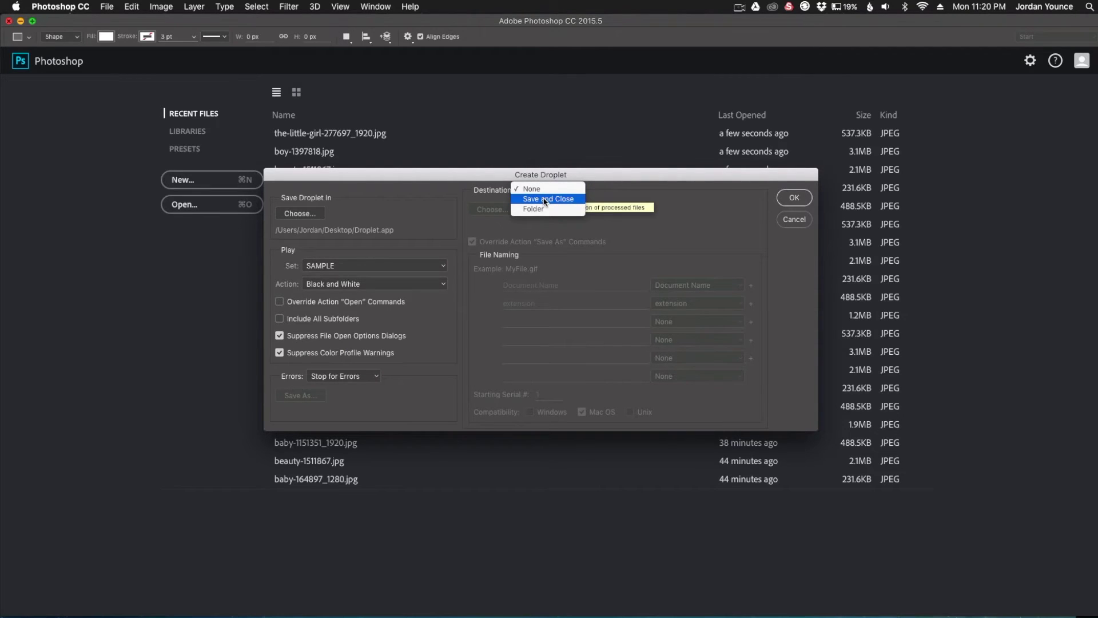
{"action": "left_click", "coordinate": [544, 199]}
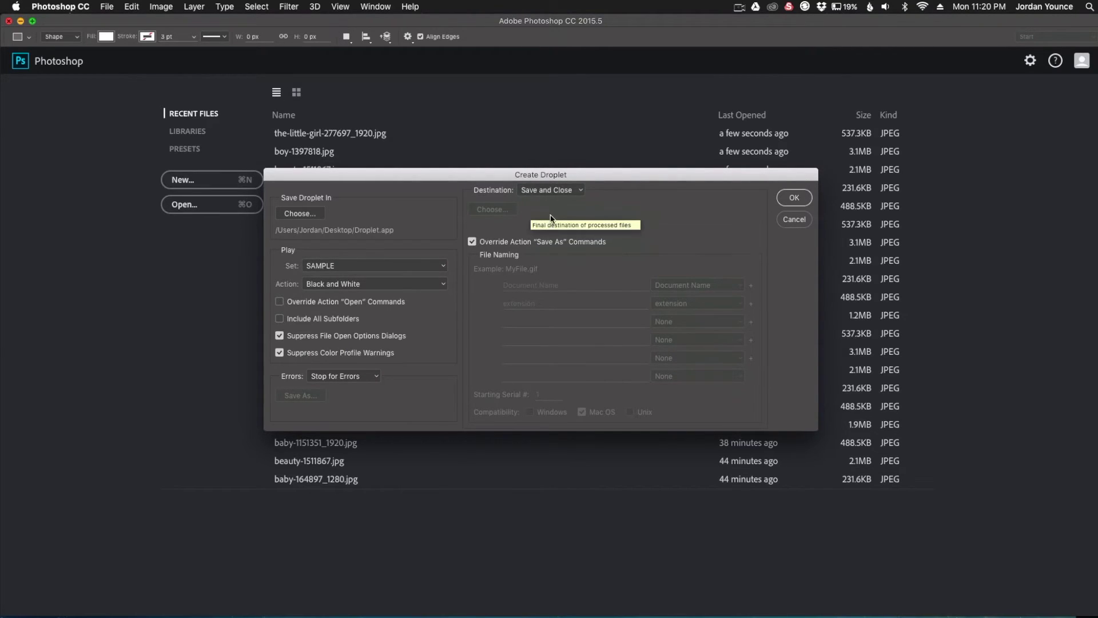
{"action": "left_click", "coordinate": [548, 190]}
{"action": "left_click", "coordinate": [543, 200]}
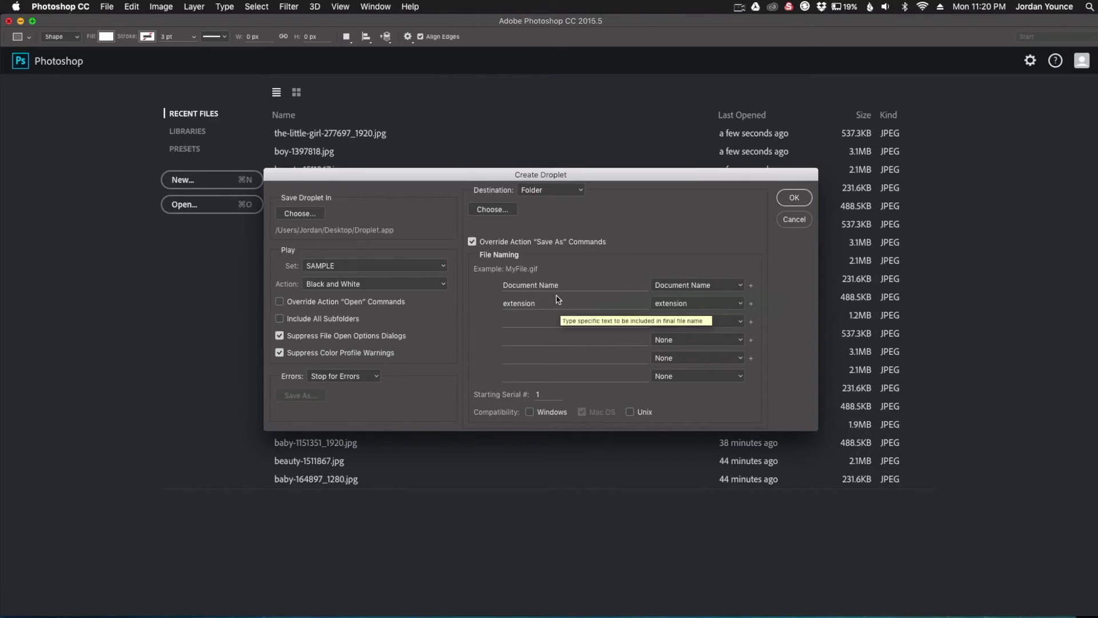
{"action": "left_click", "coordinate": [697, 284]}
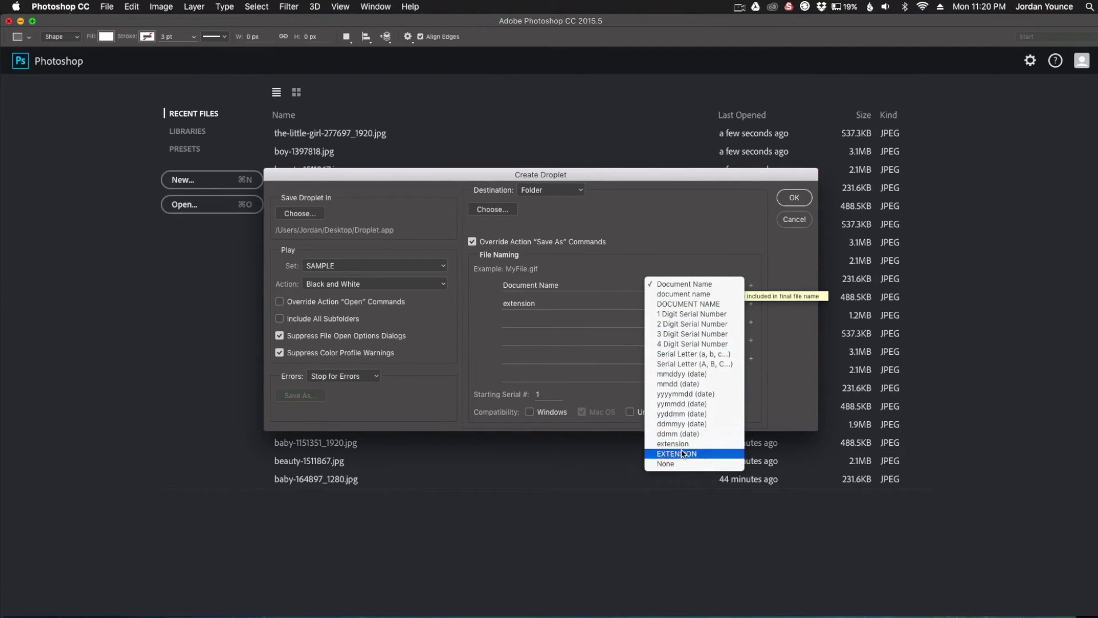
{"action": "left_click", "coordinate": [579, 270]}
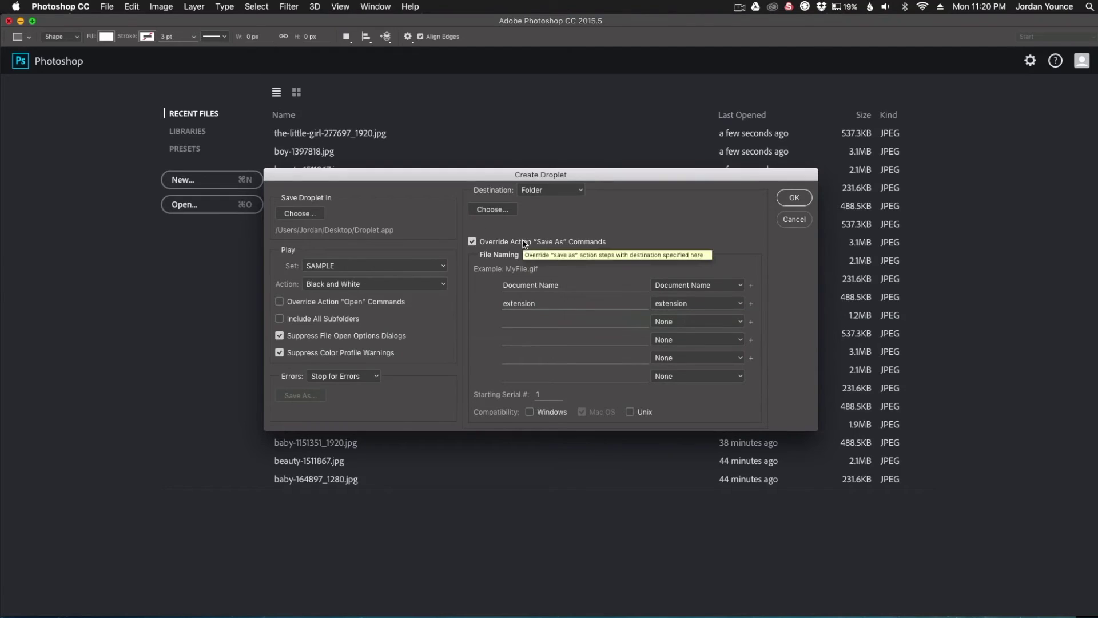
{"action": "left_click", "coordinate": [538, 190]}
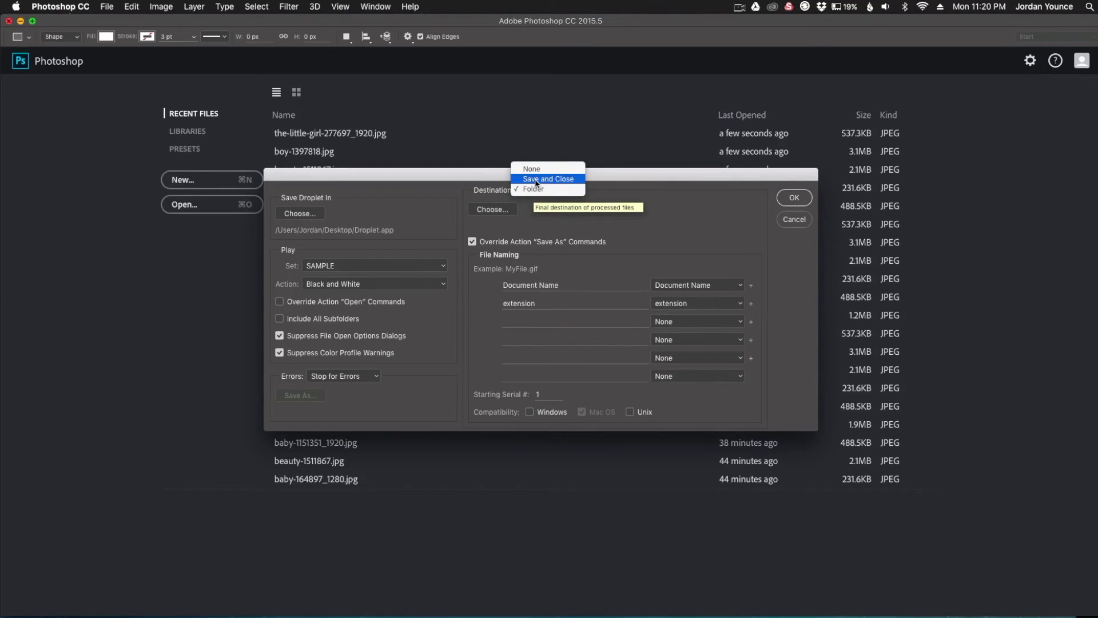
{"action": "left_click", "coordinate": [536, 179]}
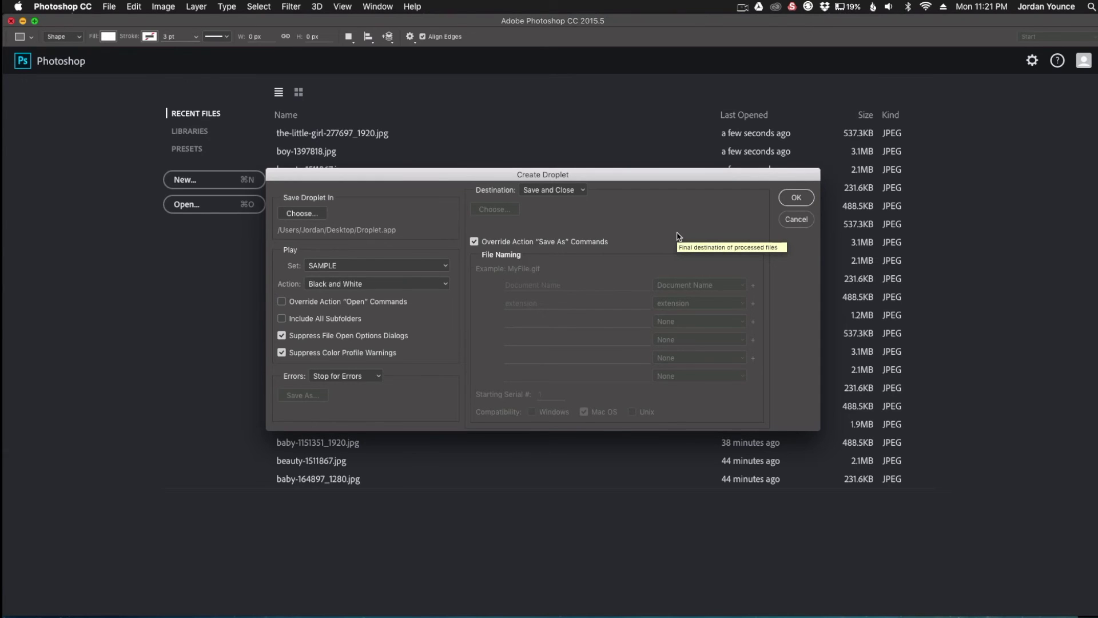
{"action": "left_click", "coordinate": [800, 201]}
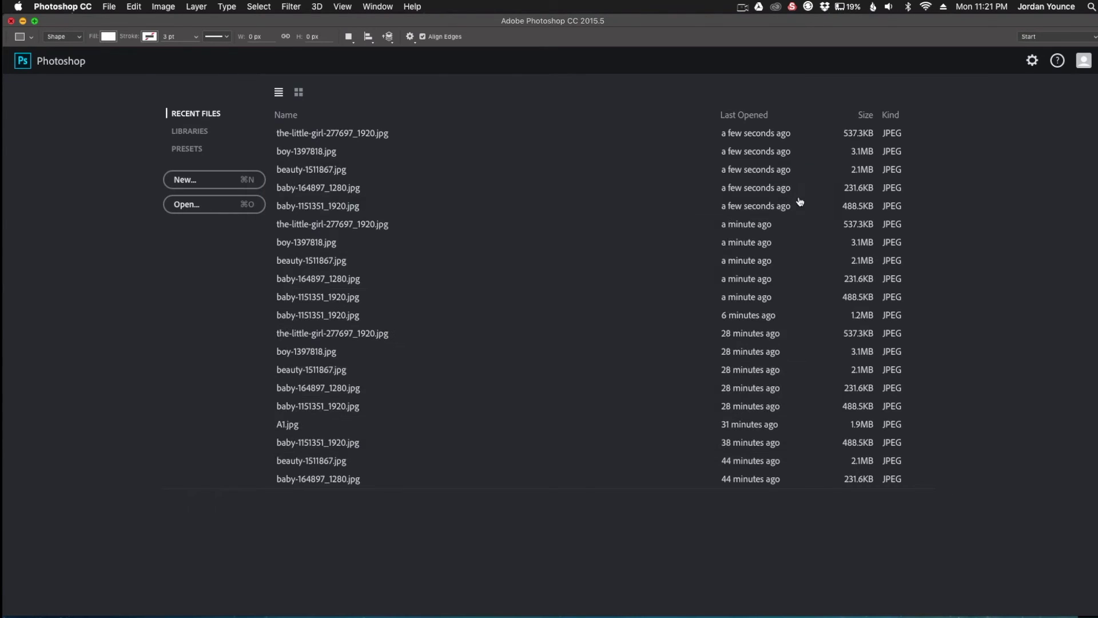
Minimize Photoshop and position the Droplet icon beside the Droplet Sample folder on the desktop.
{"action": "left_click", "coordinate": [20, 22]}
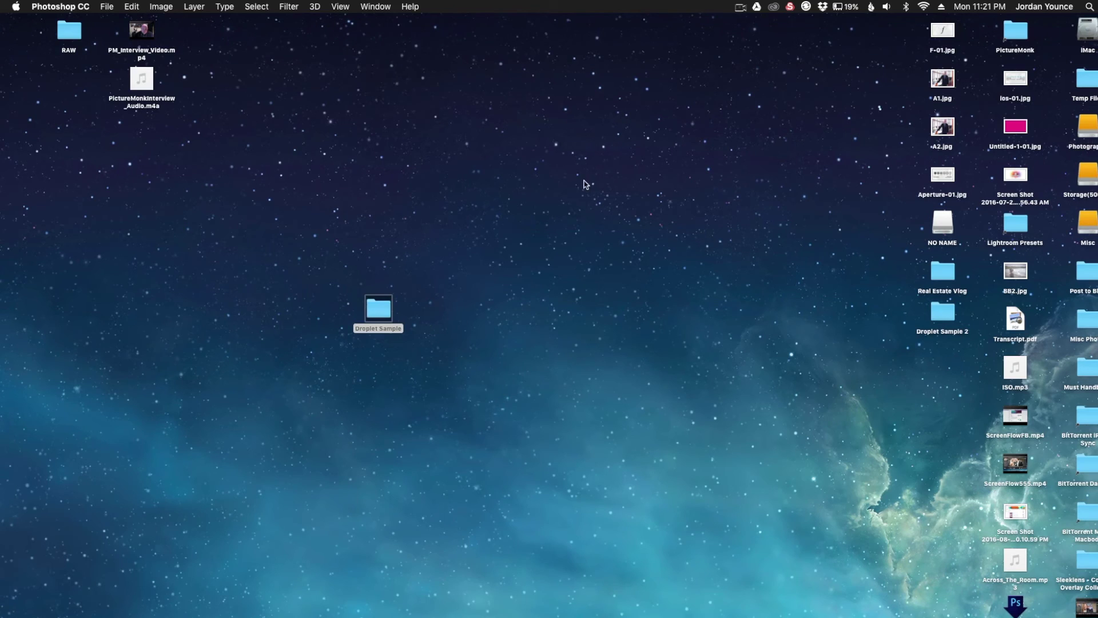
{"action": "left_click_drag", "start_coordinate": [1020, 612], "coordinate": [447, 377]}
{"action": "left_click_drag", "start_coordinate": [468, 316], "coordinate": [444, 296]}
{"action": "left_click", "coordinate": [517, 349]}
{"action": "left_click_drag", "start_coordinate": [472, 357], "coordinate": [503, 338]}
{"action": "left_click_drag", "start_coordinate": [448, 312], "coordinate": [457, 326]}
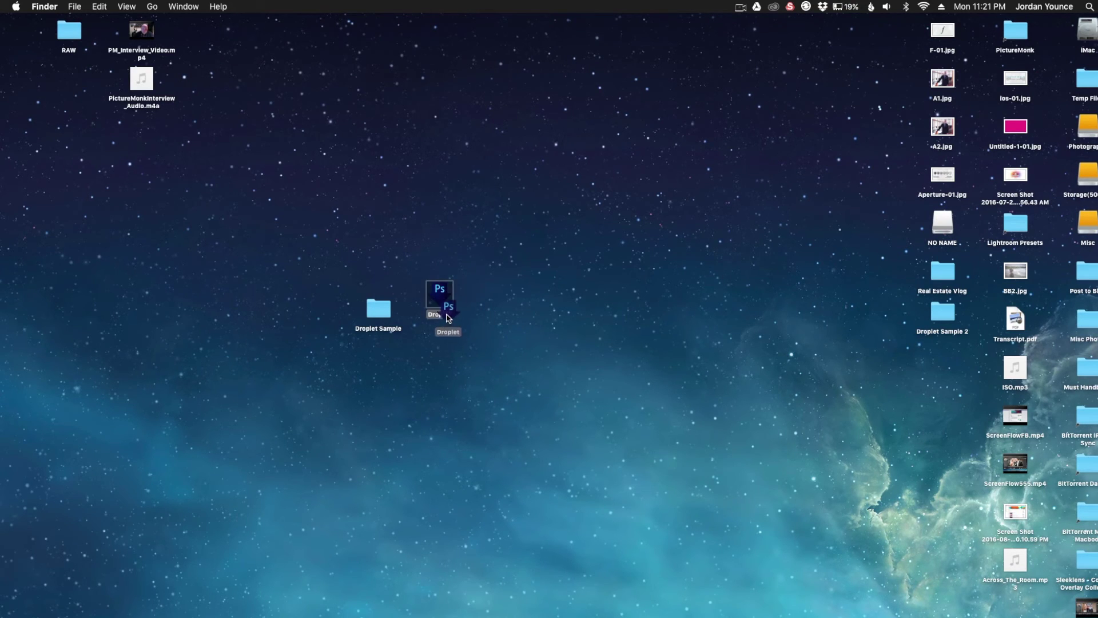
{"action": "left_click", "coordinate": [507, 328]}
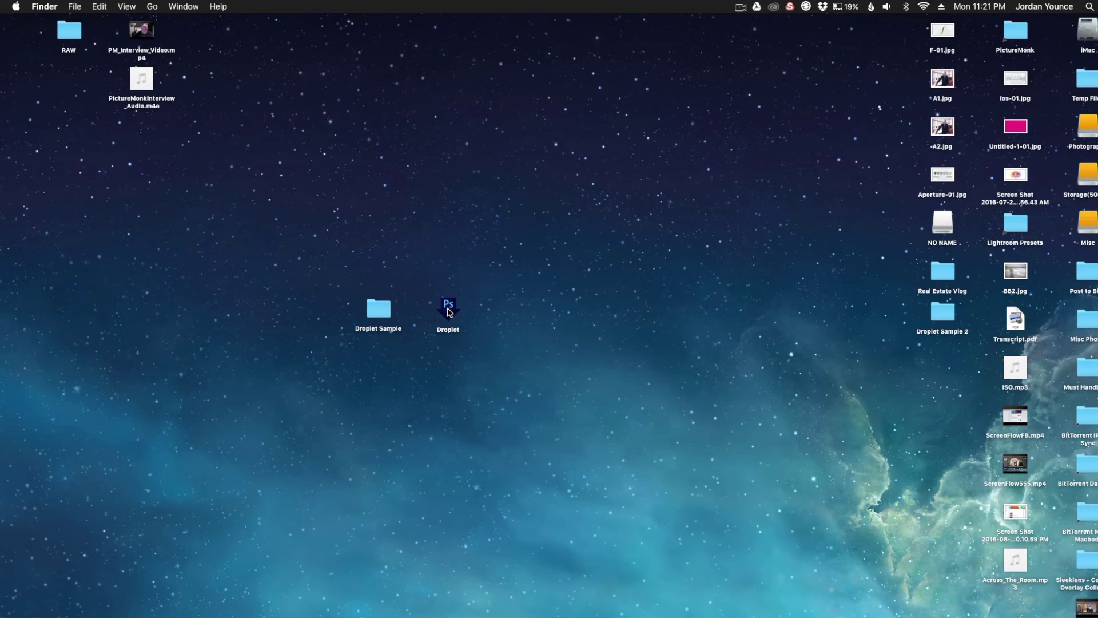
{"action": "left_click_drag", "start_coordinate": [448, 312], "coordinate": [452, 309]}
Open the Droplet Sample folder and Quick Look its colour photos, starting with baby-164897_1280.jpg.
{"action": "left_click", "coordinate": [379, 310]}
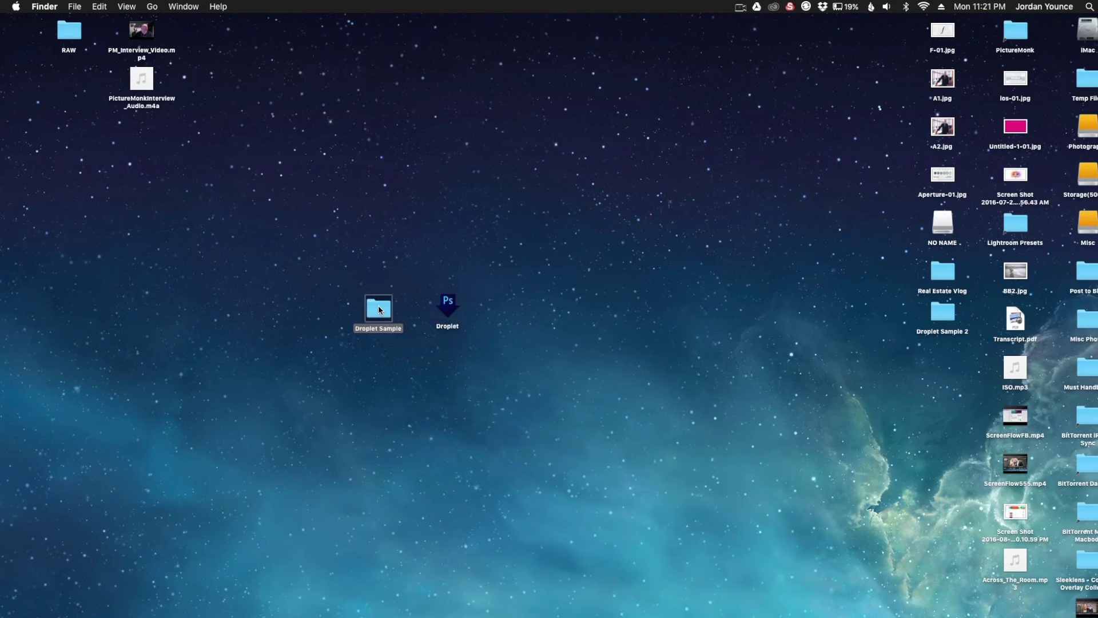
{"action": "double_click", "coordinate": [379, 310]}
{"action": "left_click_drag", "start_coordinate": [452, 171], "coordinate": [671, 62]}
{"action": "left_click", "coordinate": [548, 112]}
{"action": "key", "text": "space"}
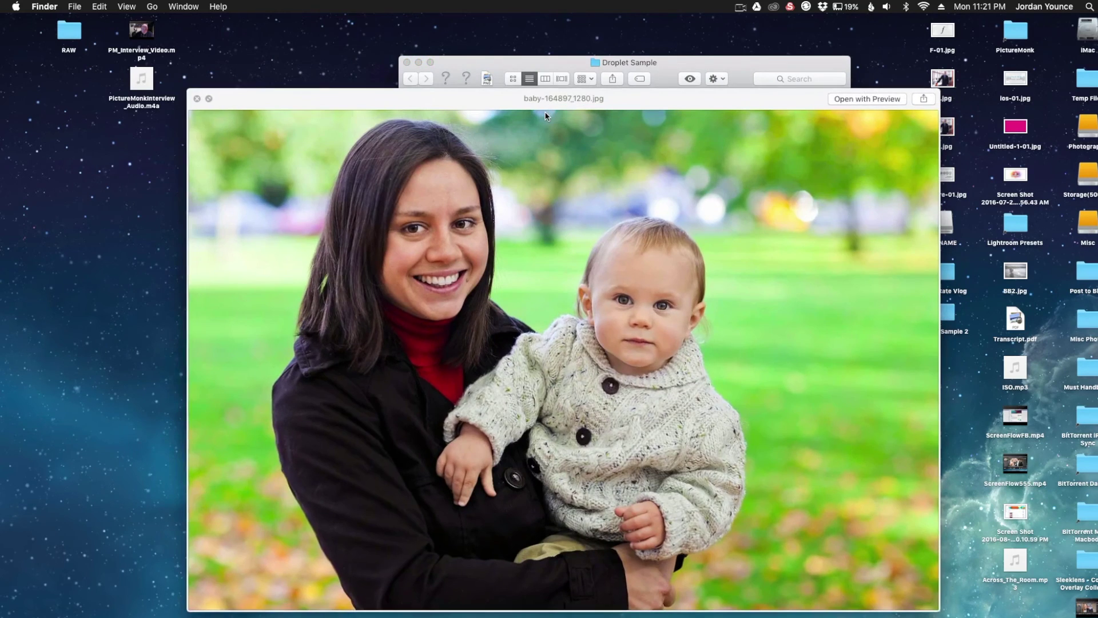
{"action": "key", "text": "Down"}
{"action": "key", "text": "Down"}
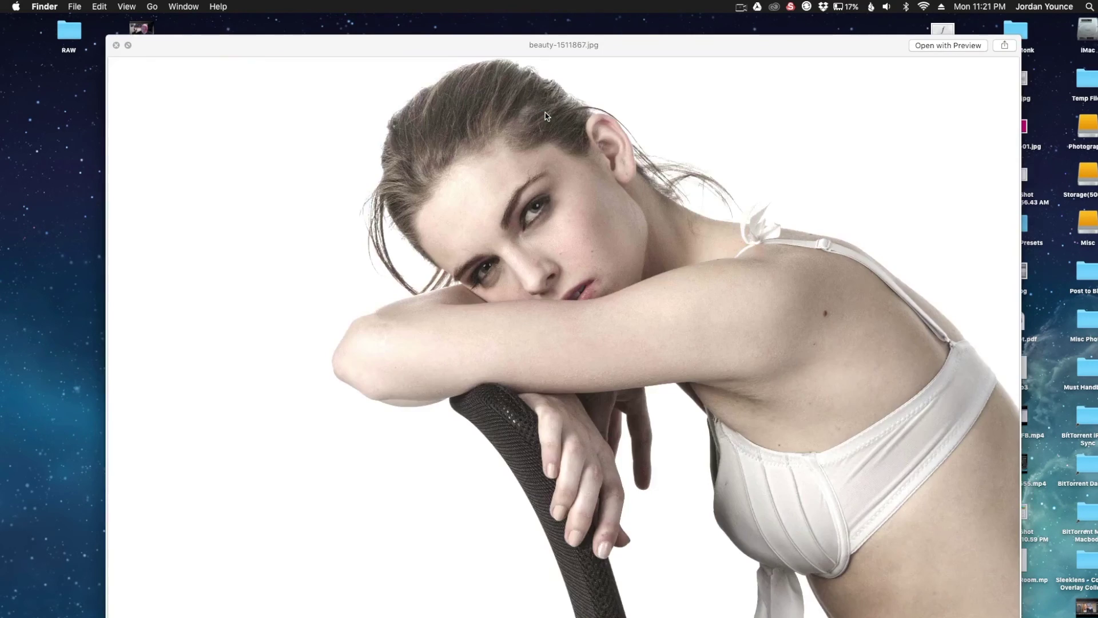
{"action": "key", "text": "space"}
{"action": "left_click", "coordinate": [546, 114]}
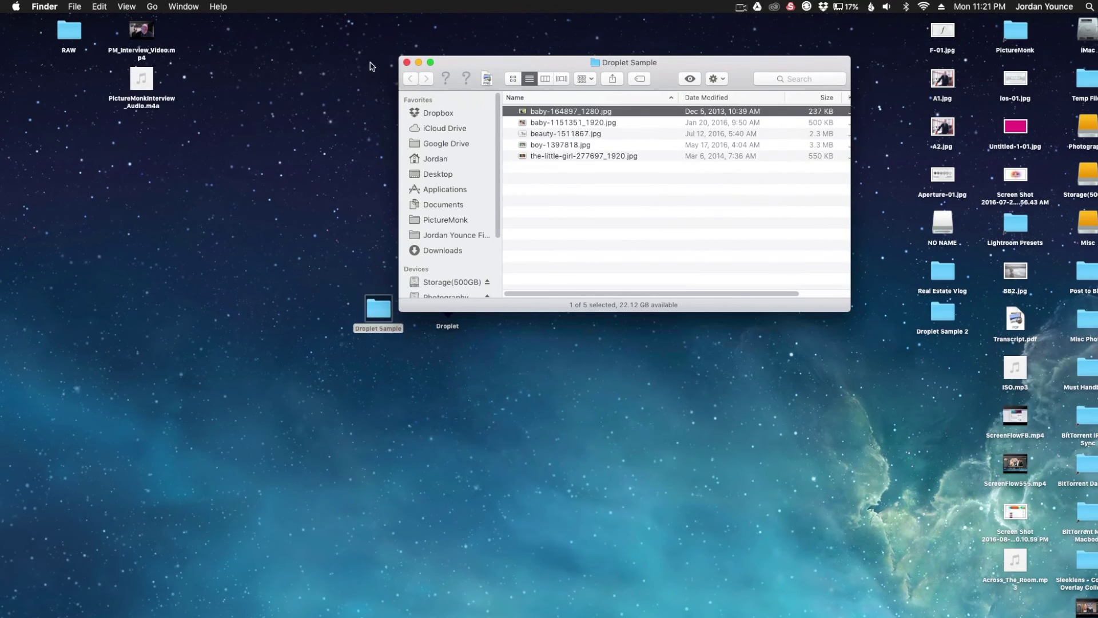
{"action": "left_click", "coordinate": [407, 61]}
Drop the Droplet Sample folder onto the Droplet, then reopen the folder to check the results.
{"action": "left_click_drag", "start_coordinate": [385, 317], "coordinate": [451, 307]}
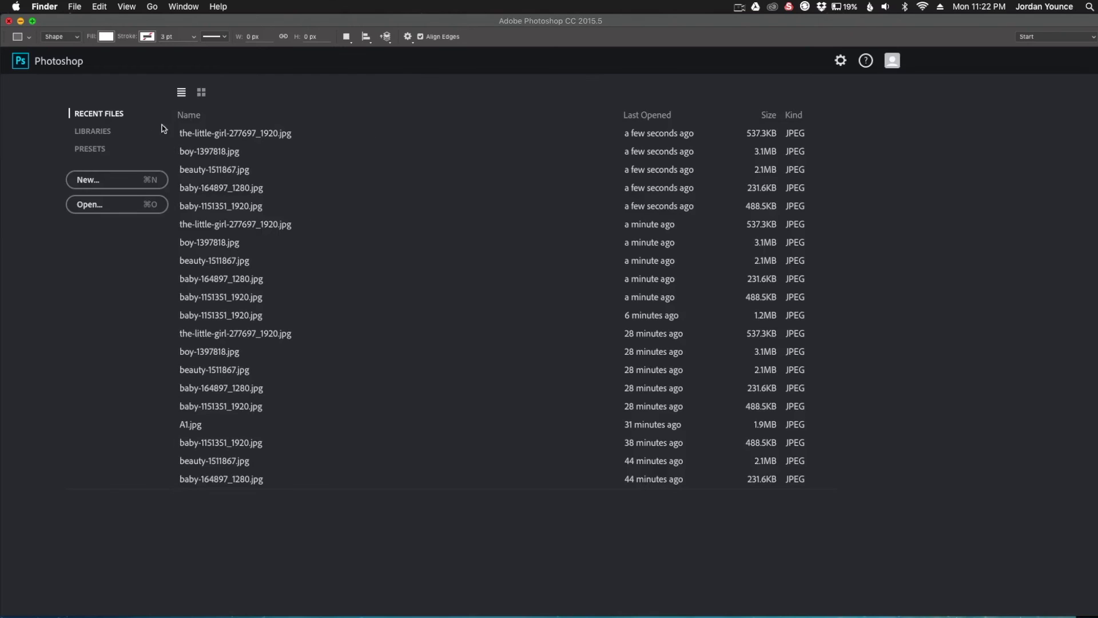
{"action": "left_click", "coordinate": [23, 21]}
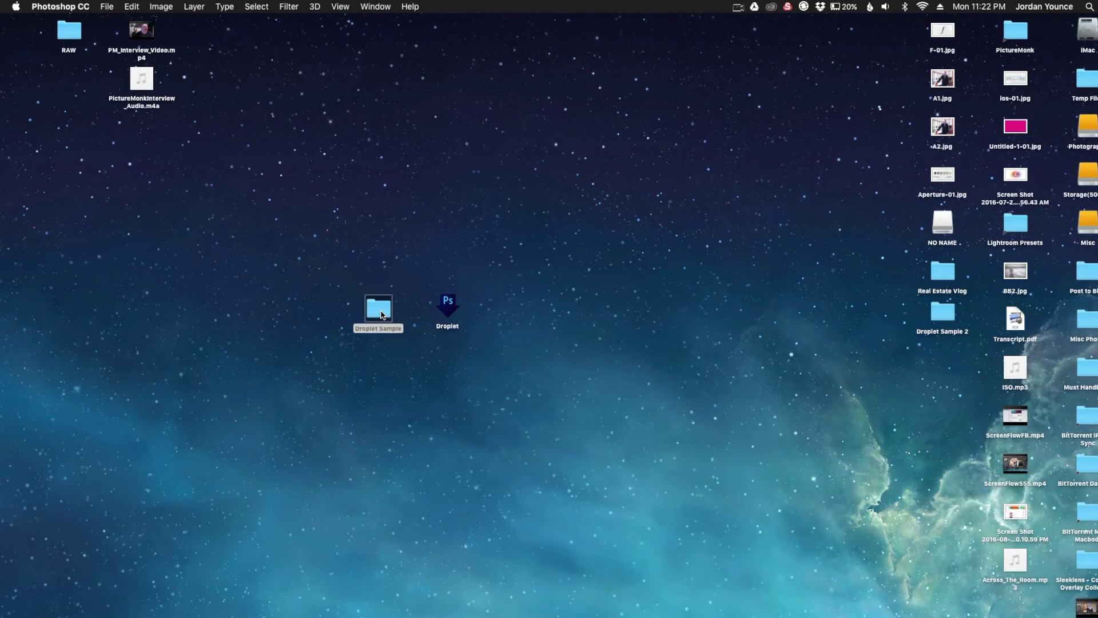
{"action": "double_click", "coordinate": [381, 314]}
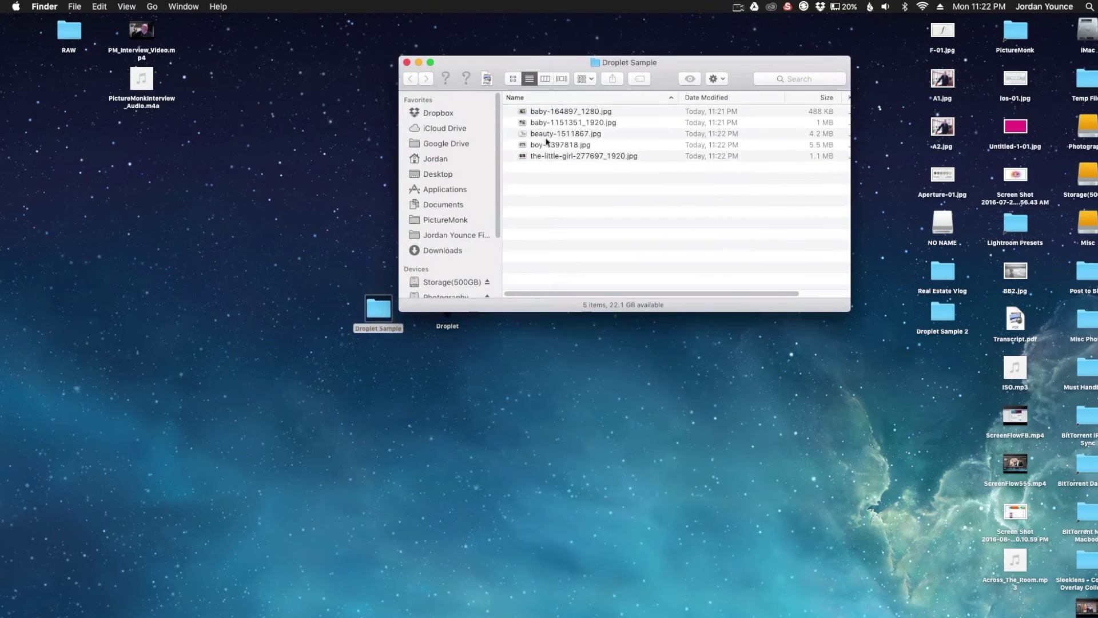
{"action": "left_click", "coordinate": [556, 111]}
{"action": "key", "text": "space"}
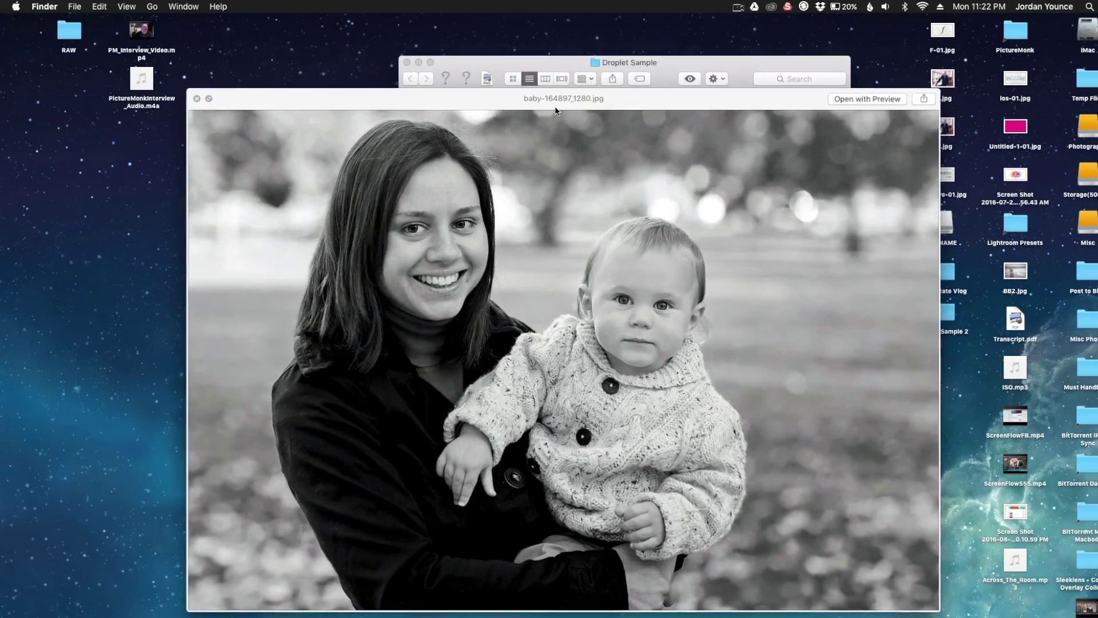
{"action": "key", "text": "Down"}
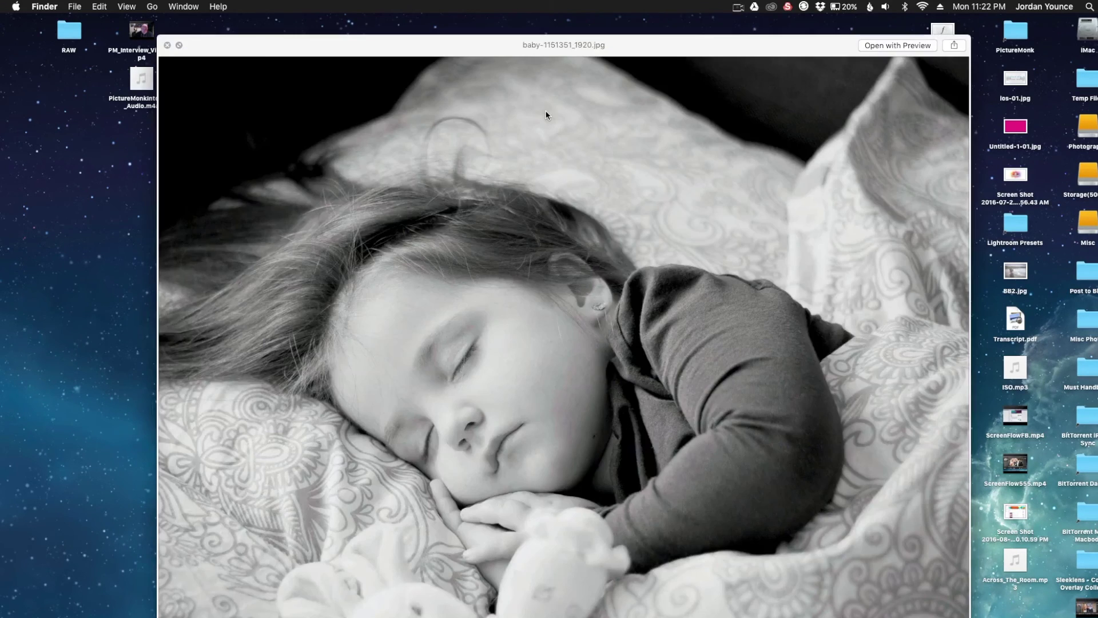
{"action": "key", "text": "Down"}
{"action": "key", "text": "Up"}
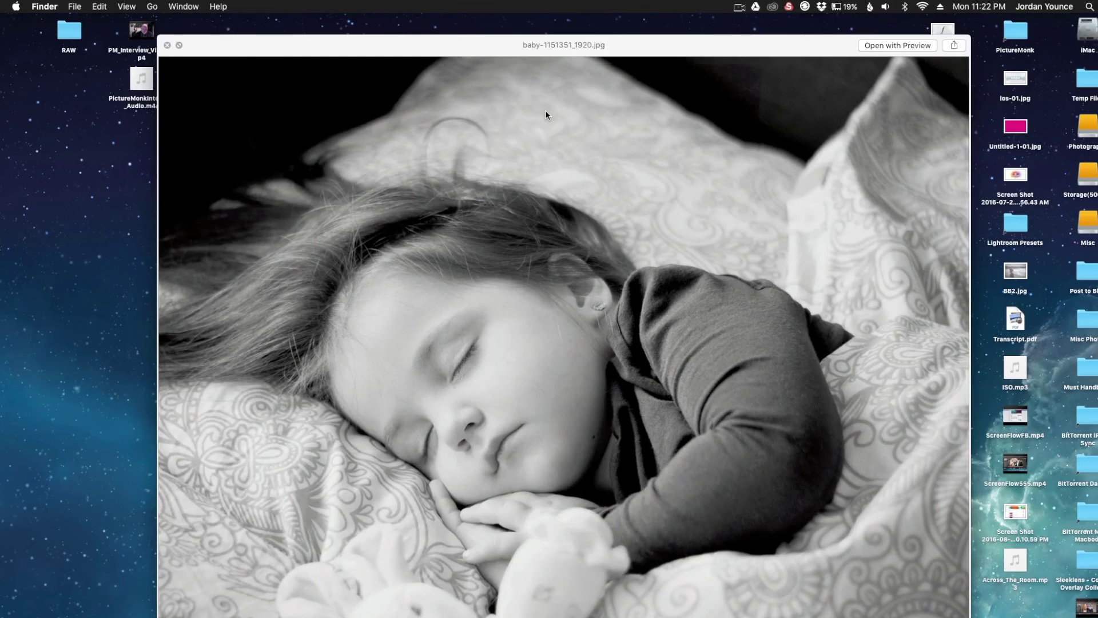
{"action": "key", "text": "Down"}
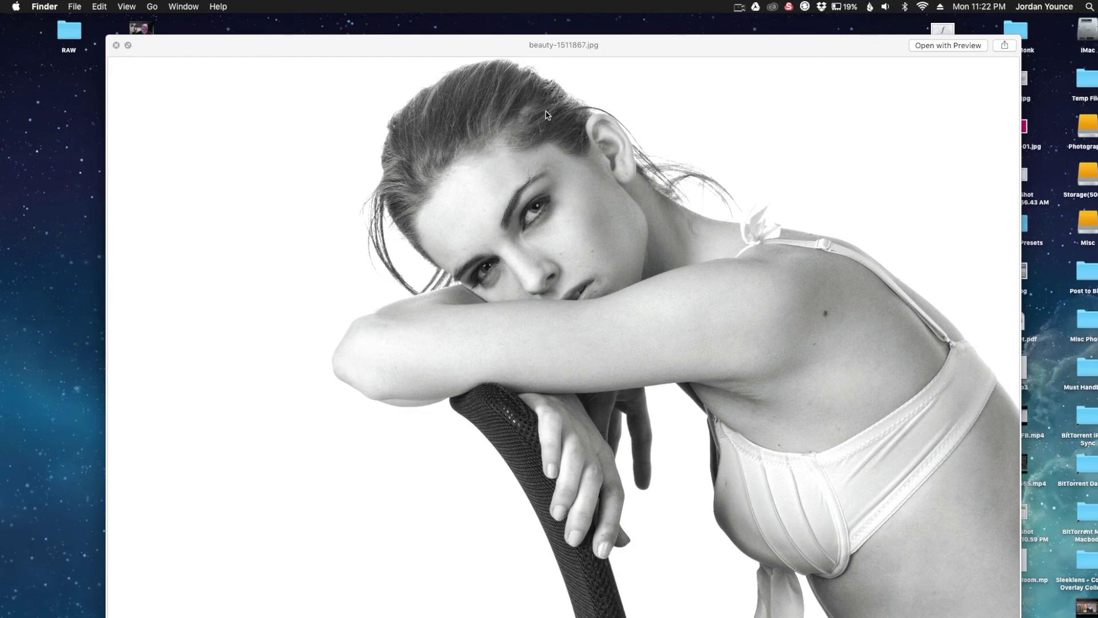
{"action": "key", "text": "Down"}
{"action": "key", "text": "space"}
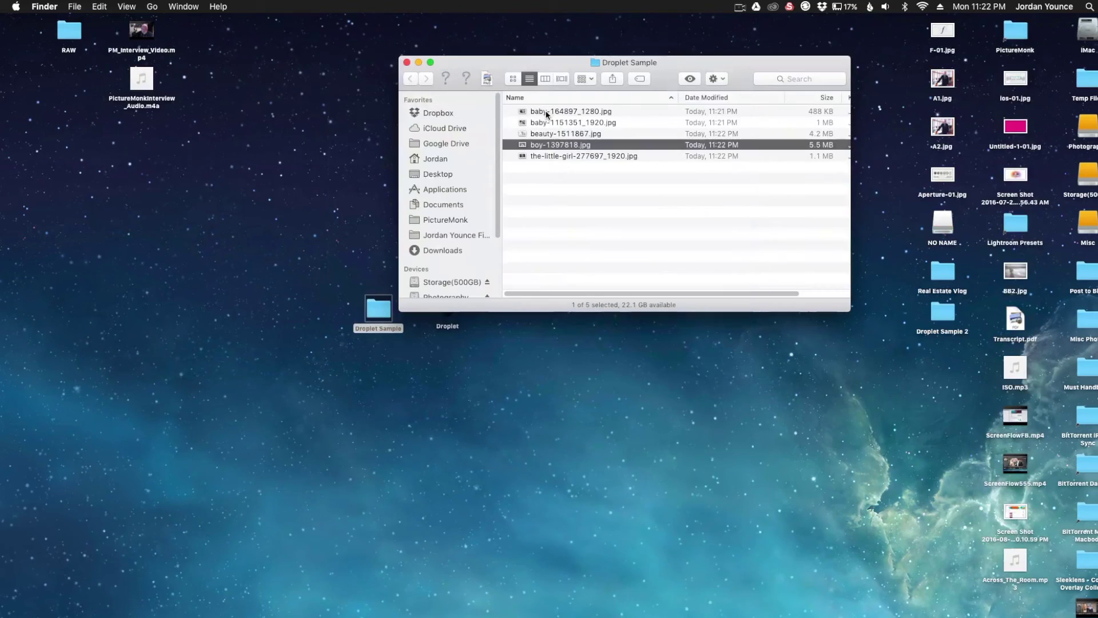
{"action": "left_click_drag", "start_coordinate": [535, 63], "coordinate": [603, 124]}
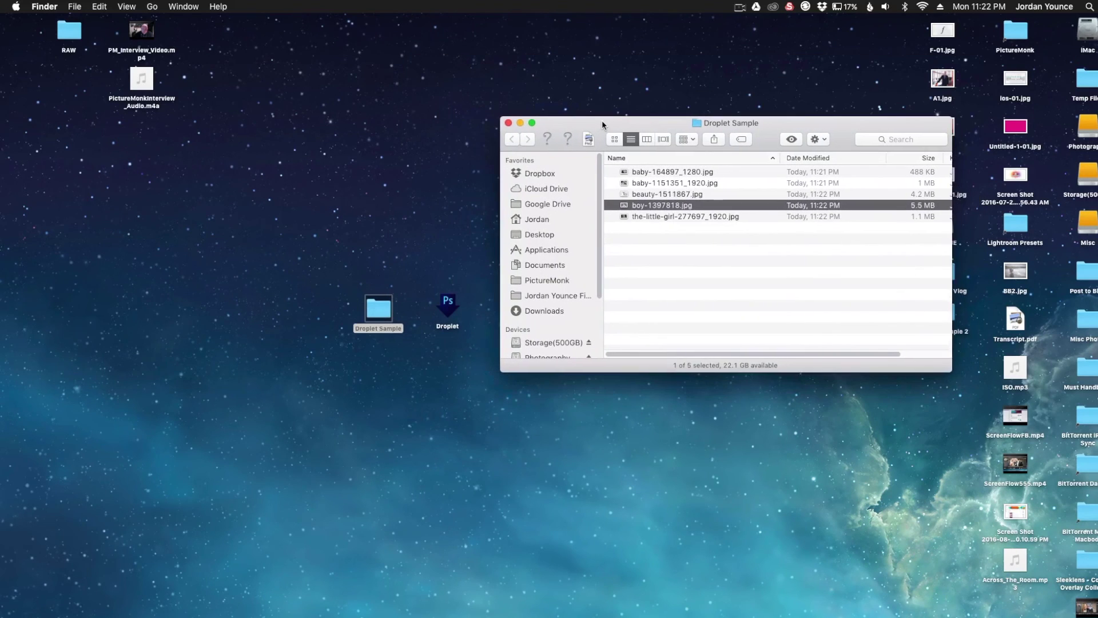